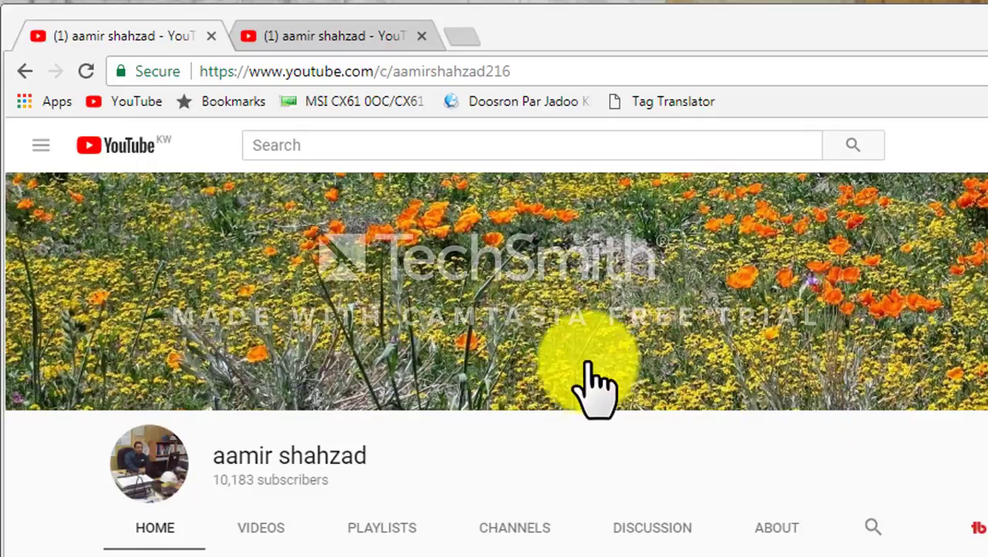
Step: Switch to the browser tab with the channel's 'sokkia cx 105' search results
click(362, 45)
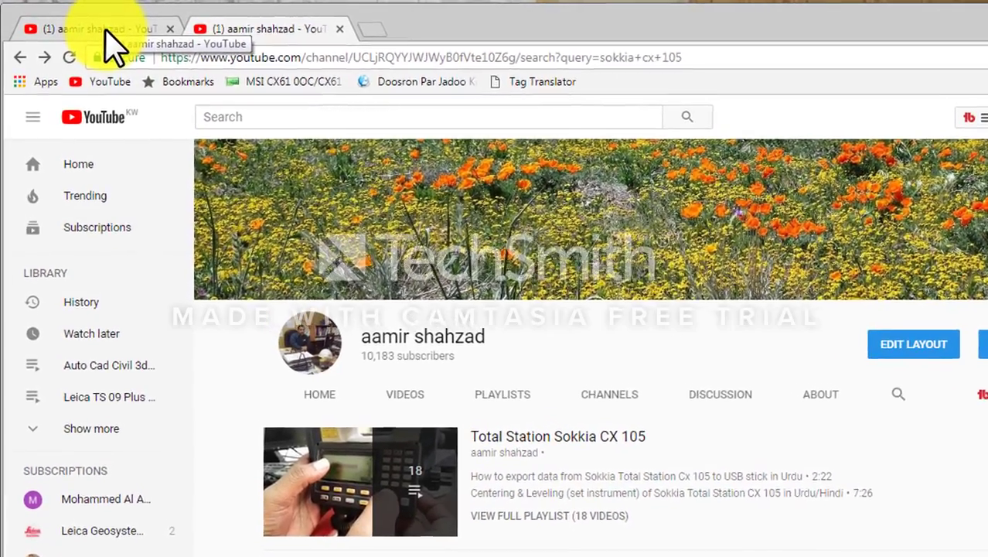
Step: Go back to the first browser tab showing the channel's home page
click(102, 29)
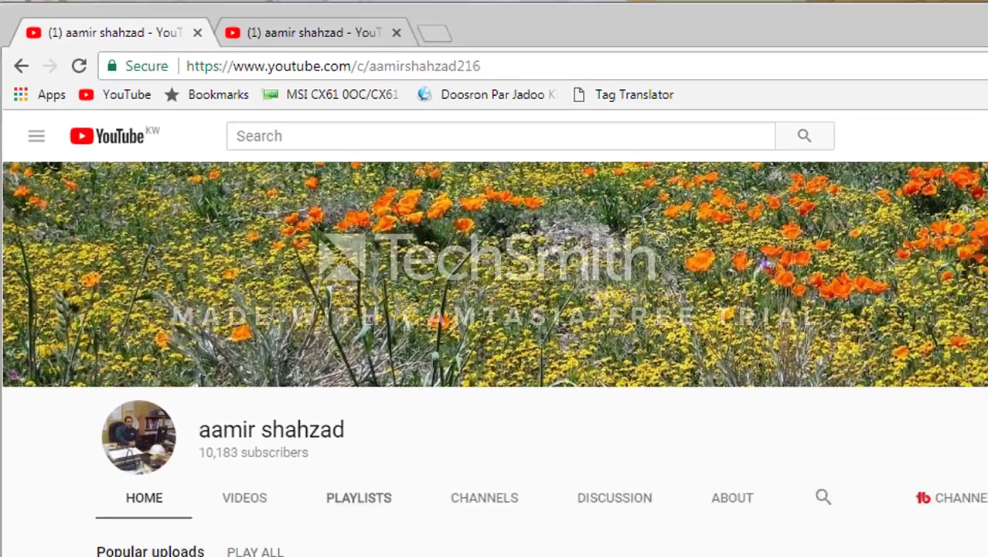
Step: Browse to E:\SOKKIA Link\Projects\SAMPLE.dir and select the PtNECode Comma Format file
click(923, 7)
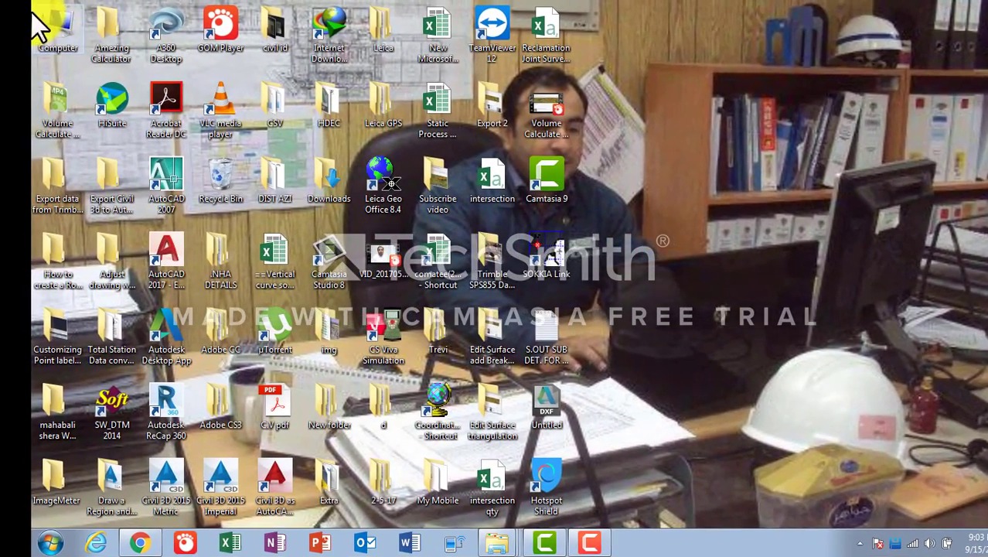
double_click(55, 20)
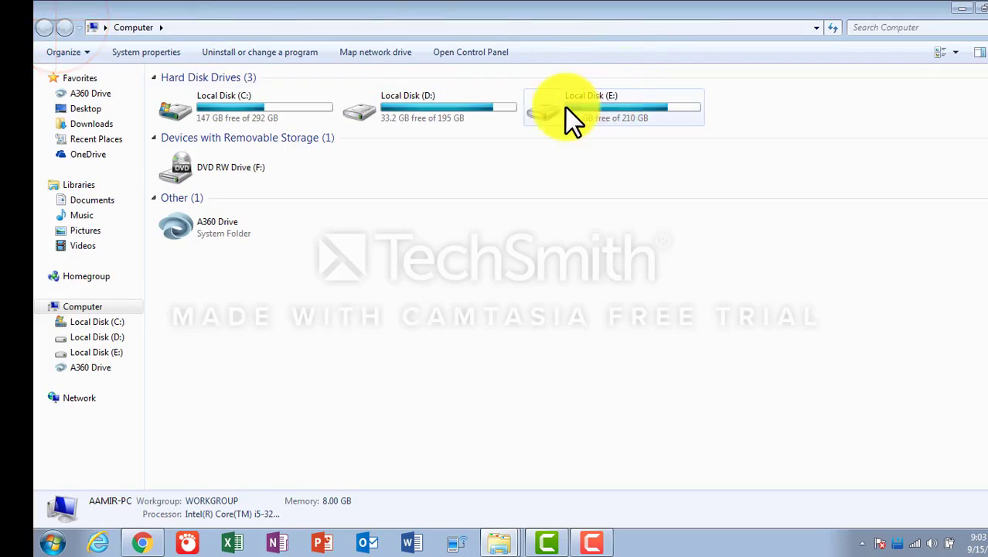
double_click(570, 116)
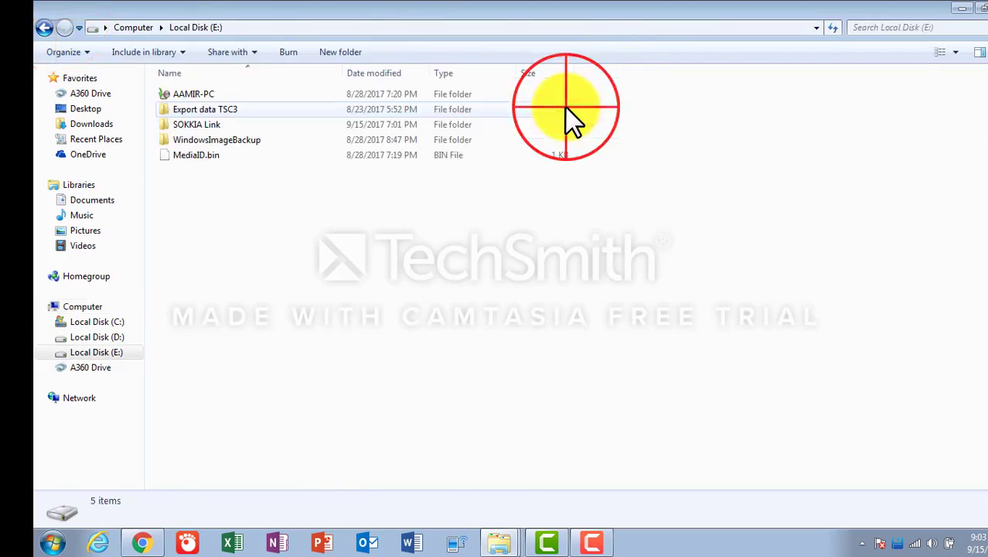
double_click(229, 128)
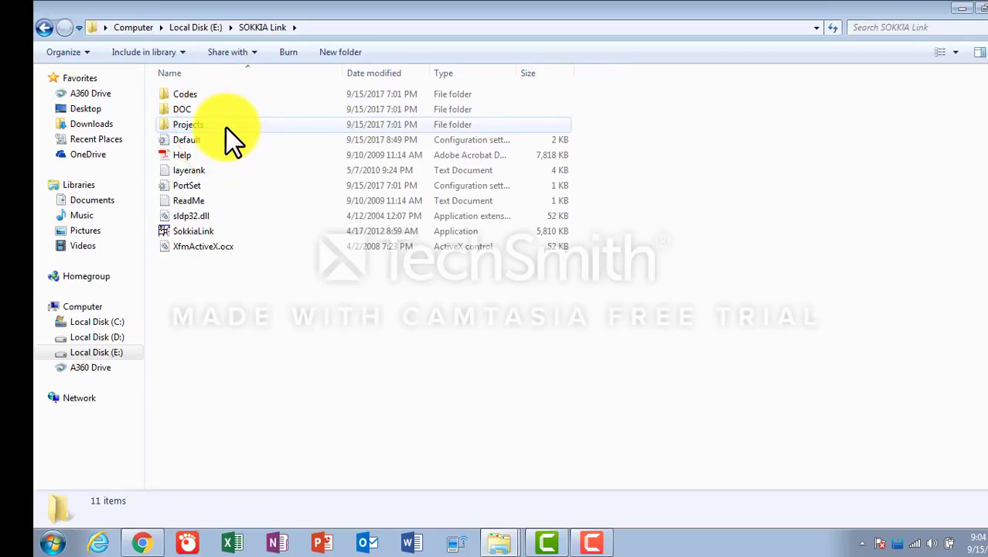
double_click(227, 124)
double_click(228, 94)
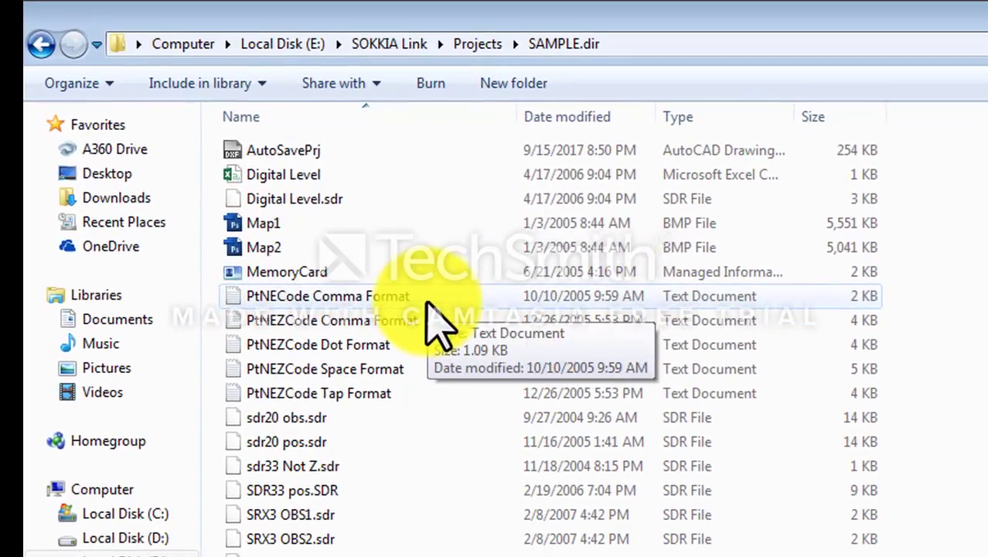
click(427, 303)
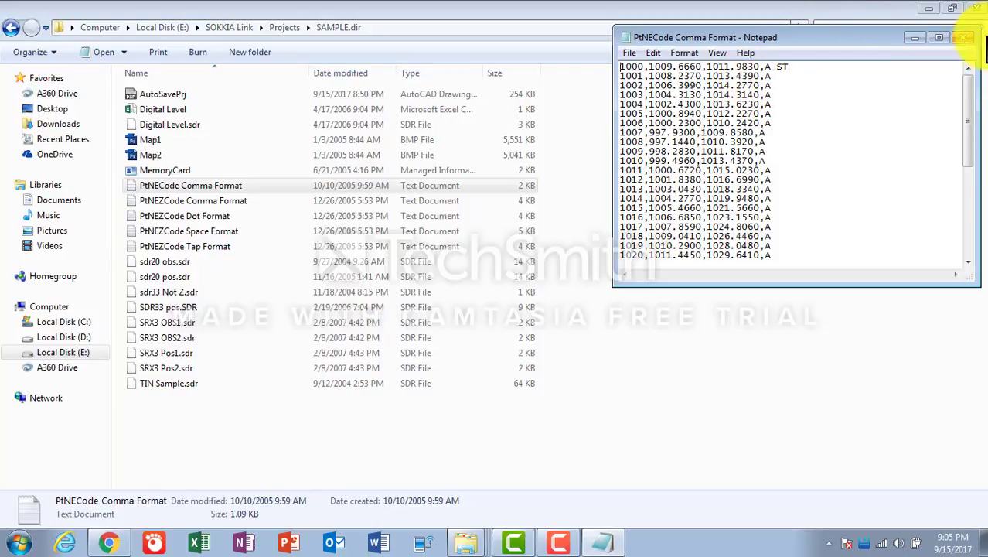
click(963, 37)
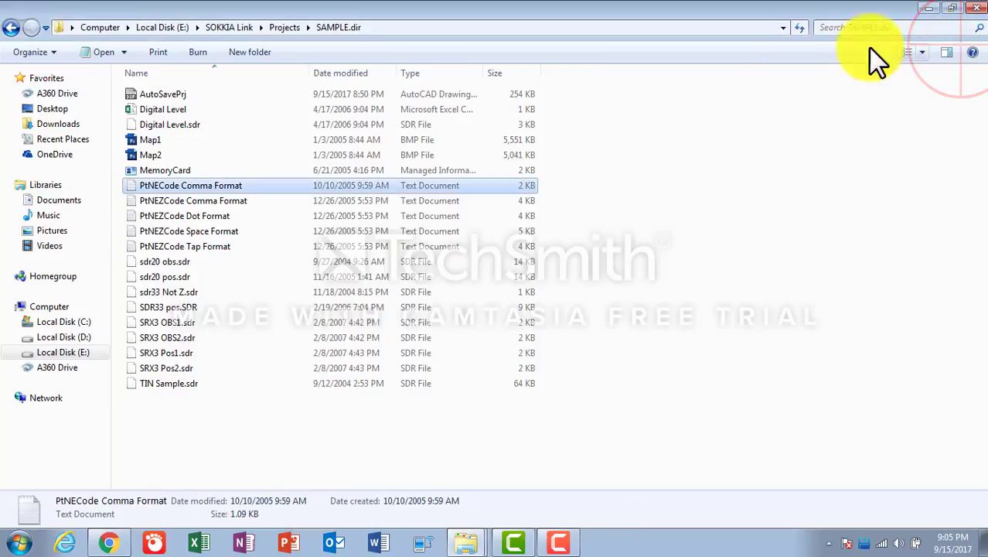
double_click(208, 200)
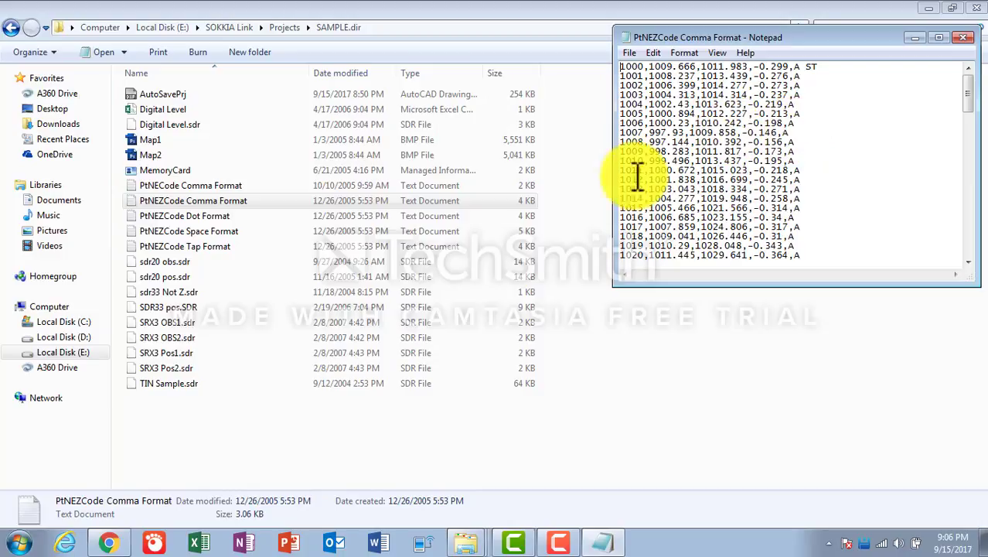
click(963, 38)
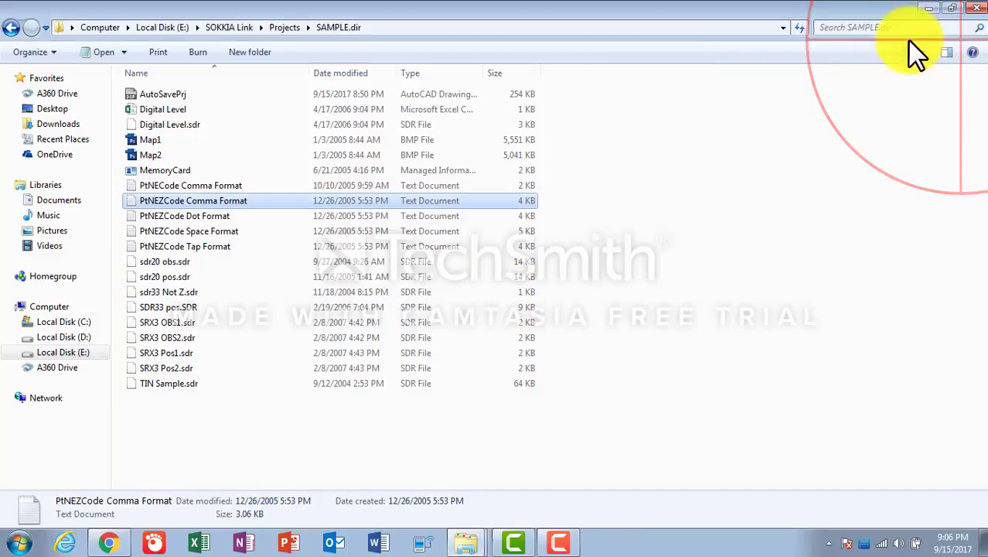
double_click(184, 217)
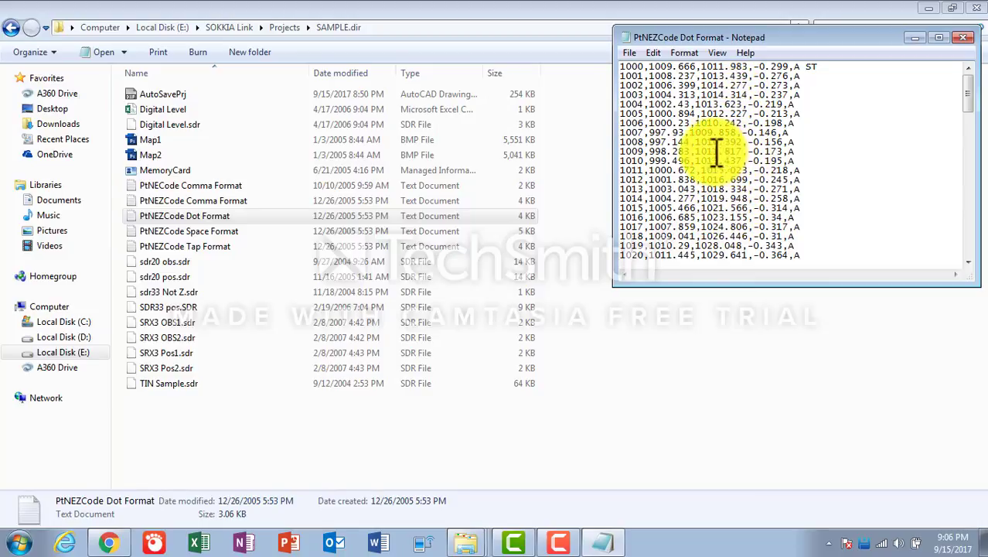
click(963, 38)
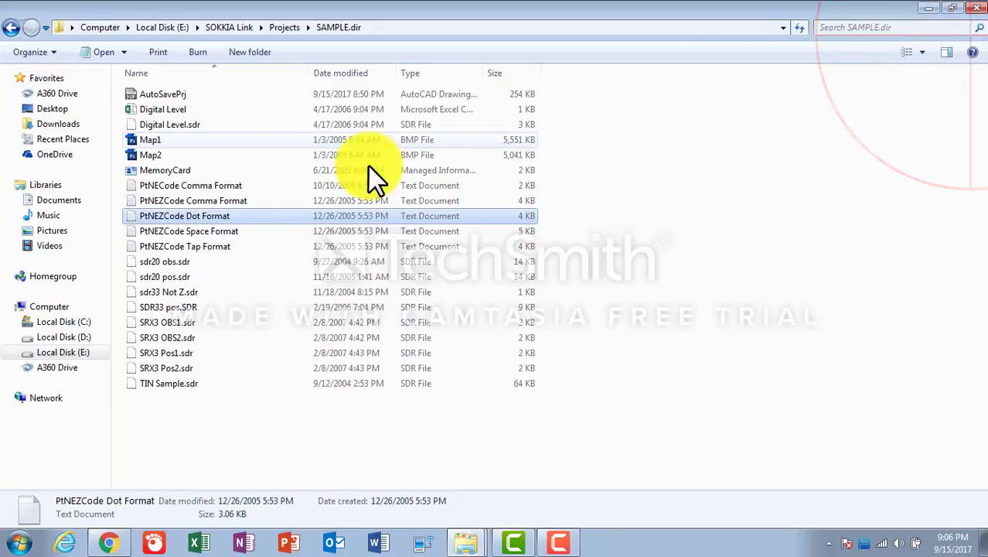
Step: Open PtNEZCode Space Format, then PtNECode Comma Format, in Notepad
double_click(179, 233)
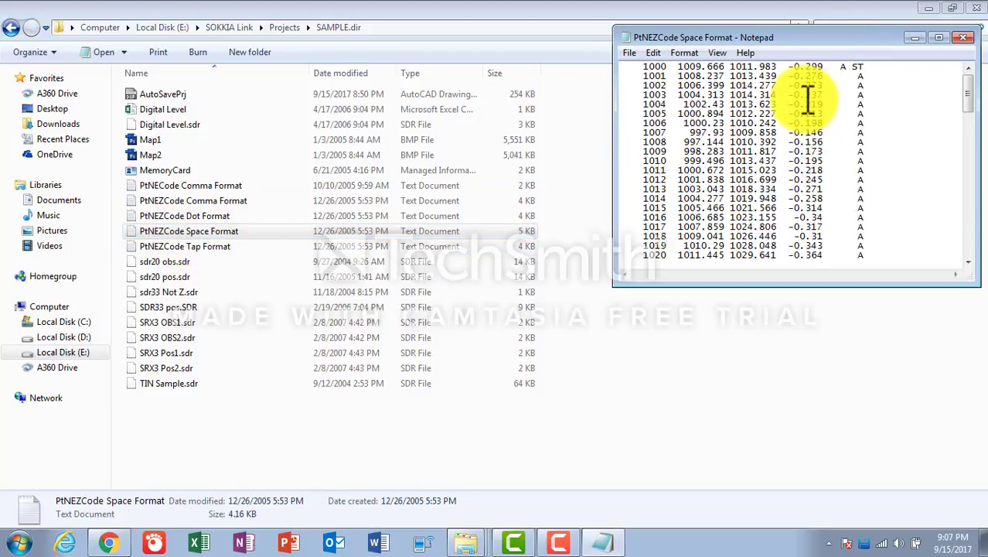
double_click(203, 186)
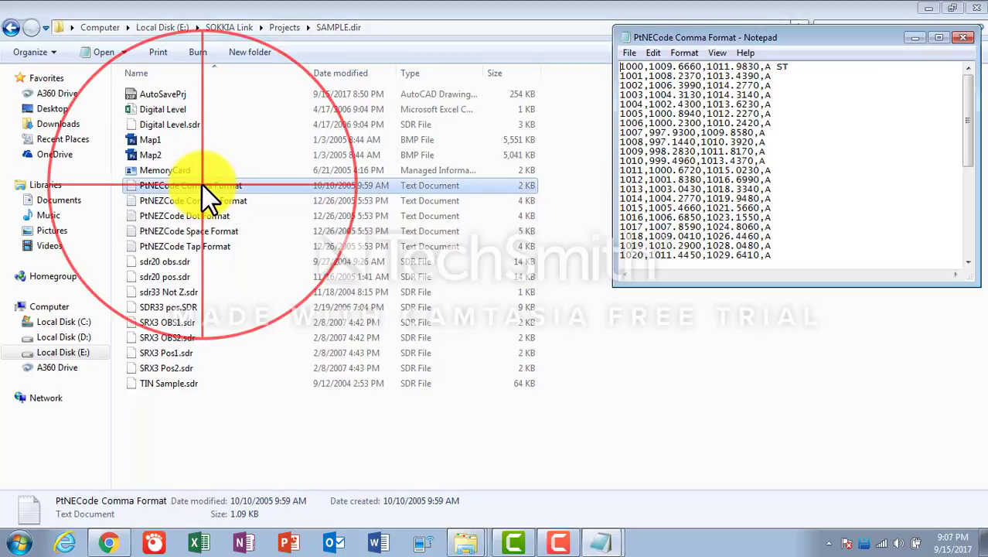
Step: Arrange the Comma Format and Space Format Notepad windows side by side for comparison
drag(726, 38, 446, 39)
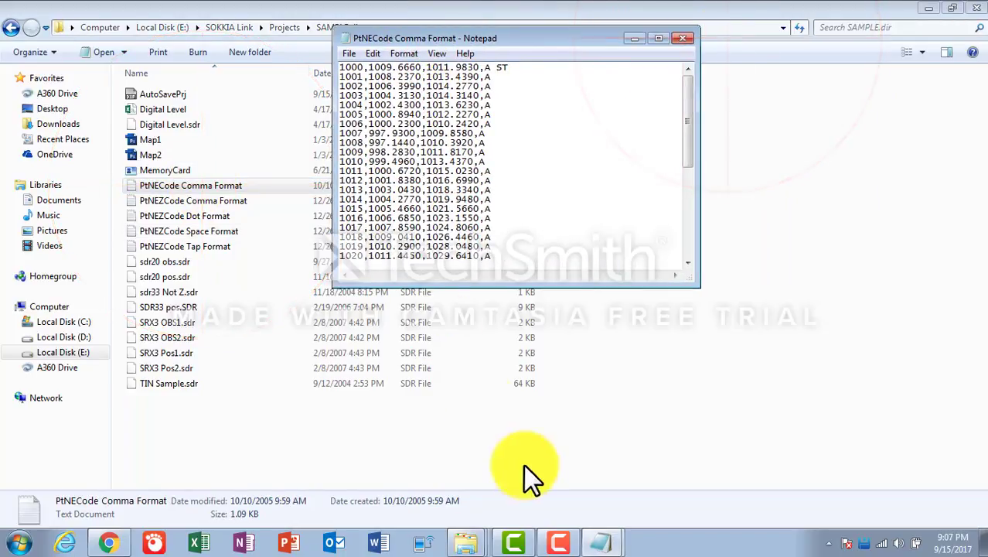
click(617, 538)
click(626, 487)
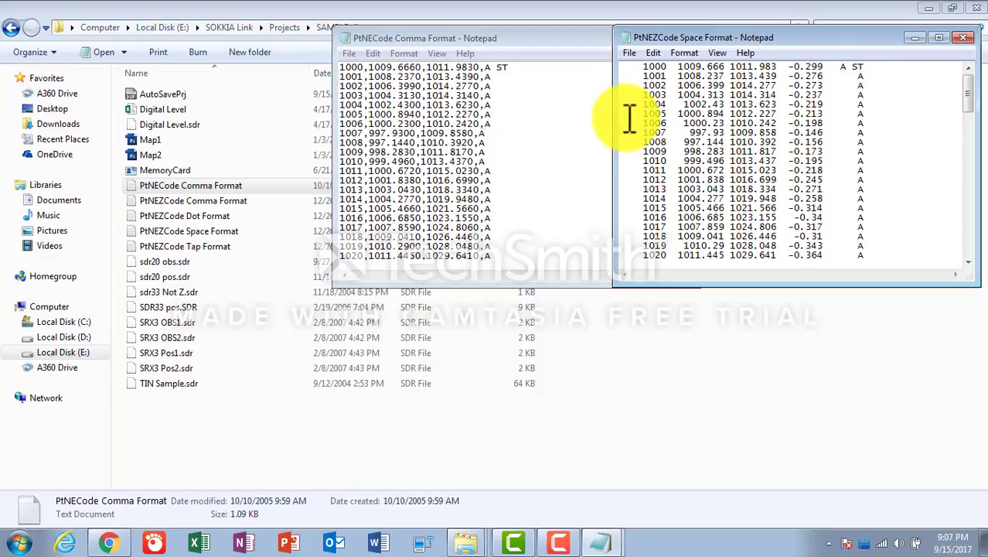
Step: Close both files and open PtNEZCode Tap Format in Notepad
click(962, 37)
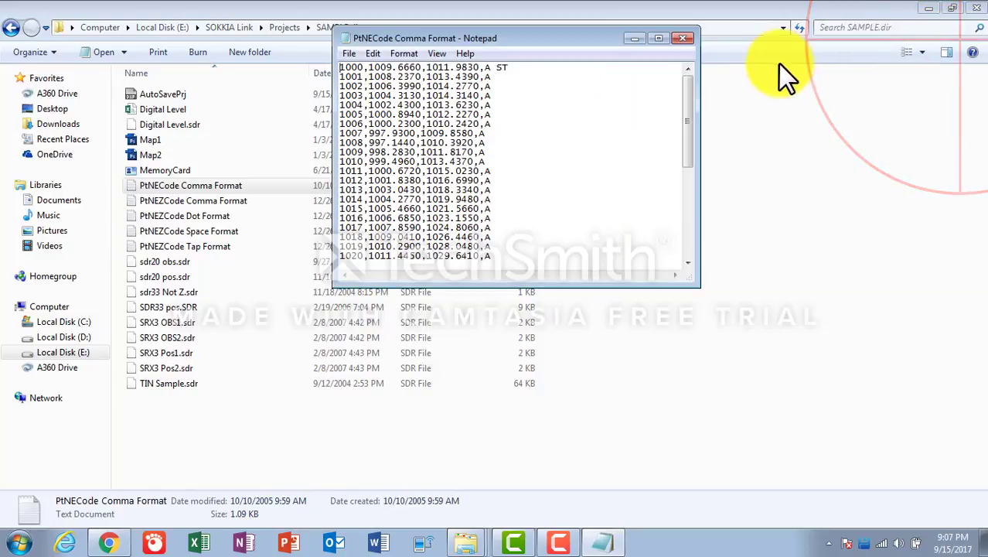
click(682, 38)
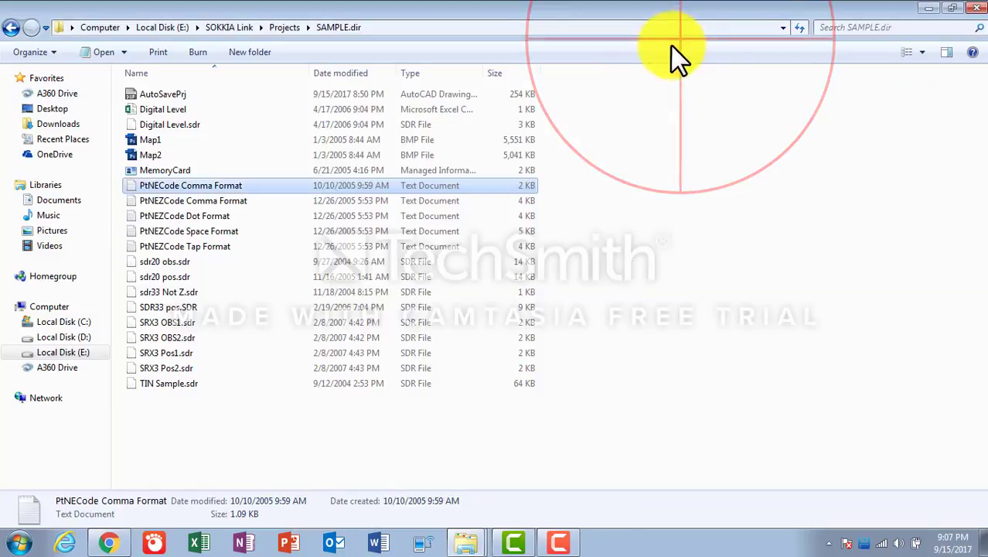
double_click(195, 248)
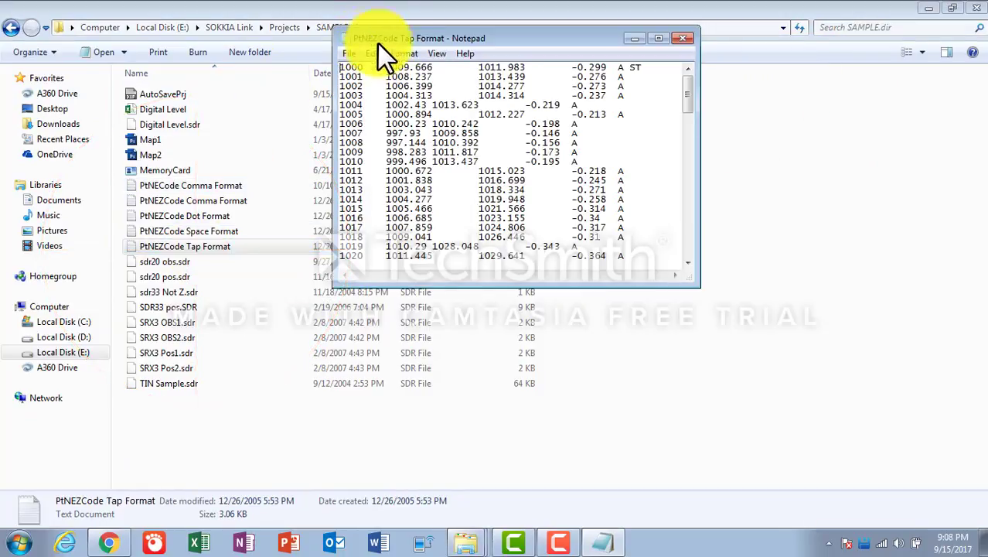
Step: Close the Tap Format file and minimize the SAMPLE.dir folder window
click(684, 40)
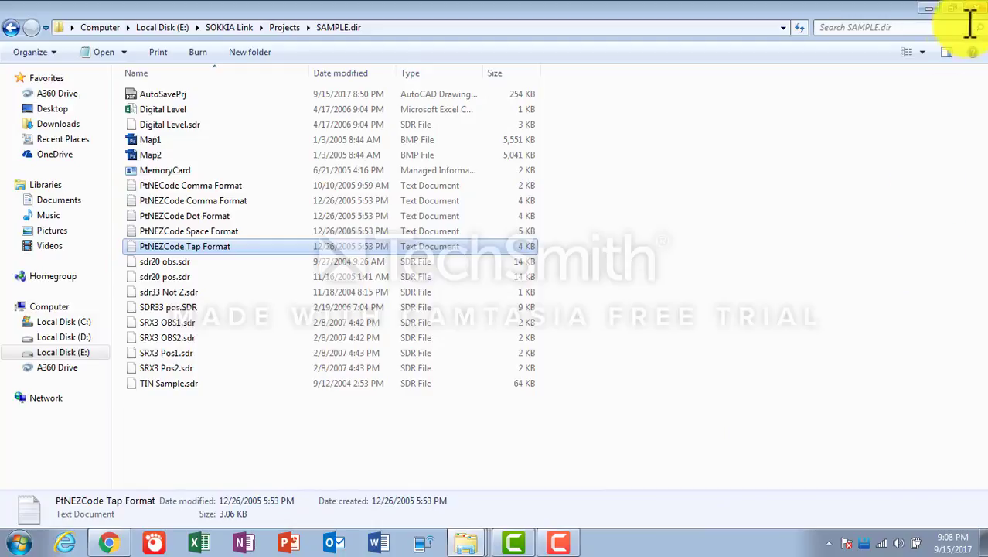
click(932, 11)
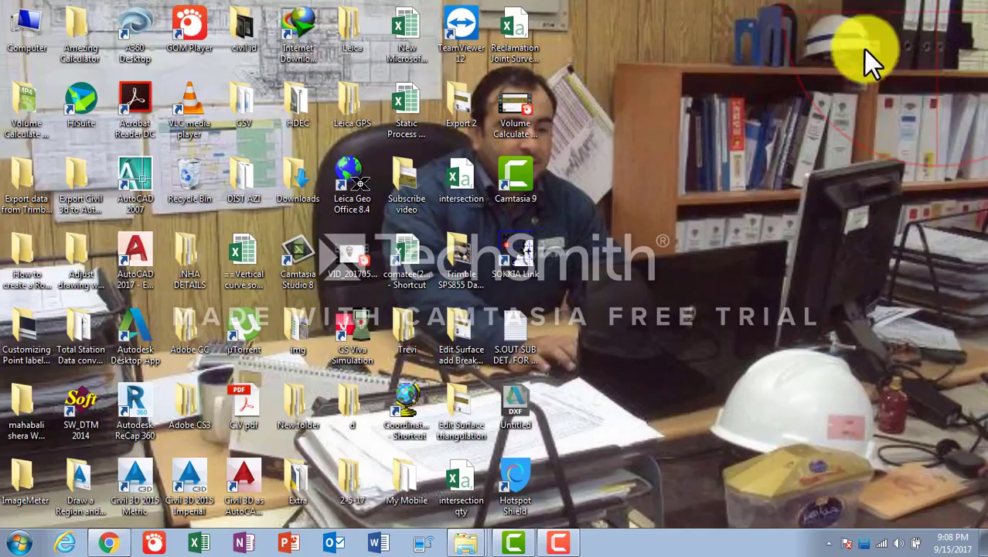
Step: Run SOKKIA Link as administrator from its desktop shortcut
right_click(513, 267)
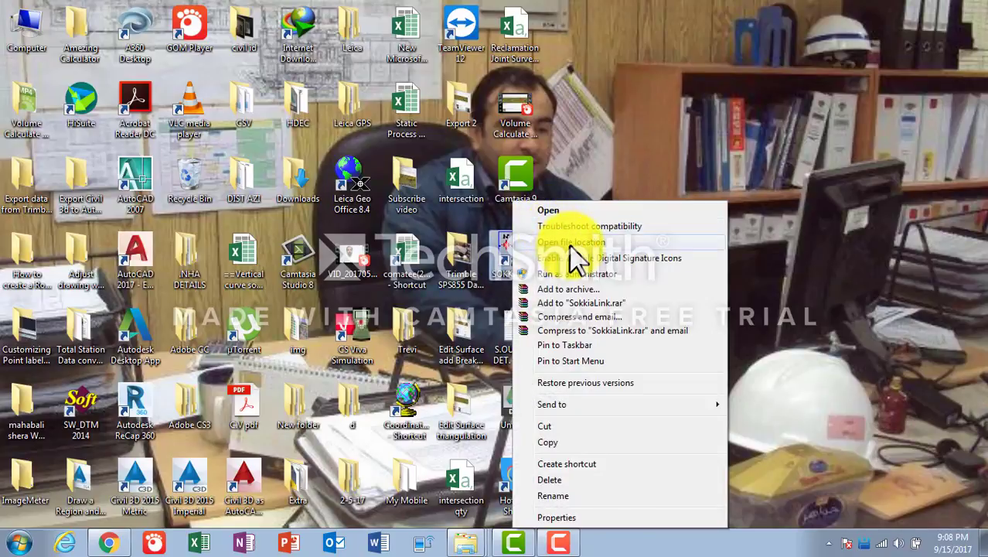
click(581, 273)
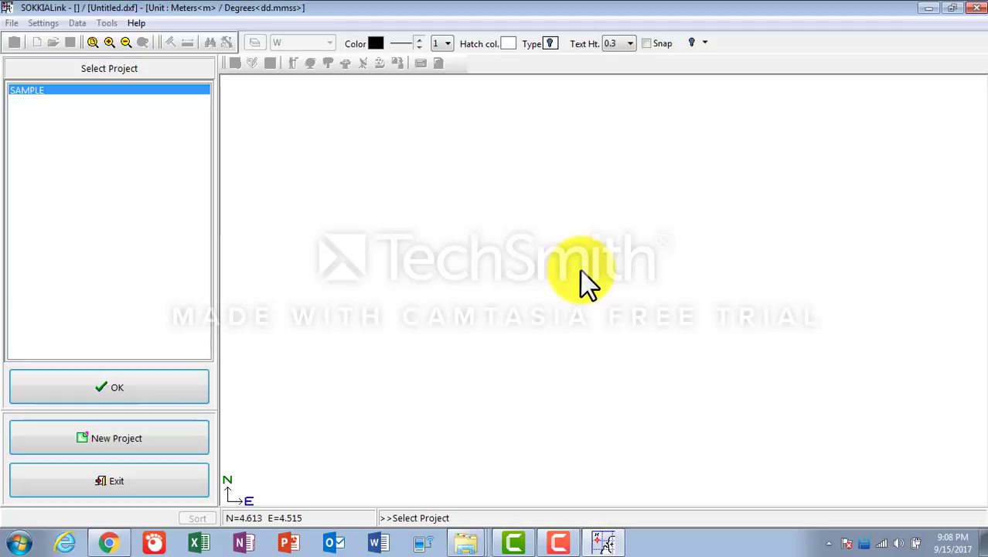
Step: Confirm the SAMPLE project and launch the Field Book/Reduced Coordinates window
click(104, 382)
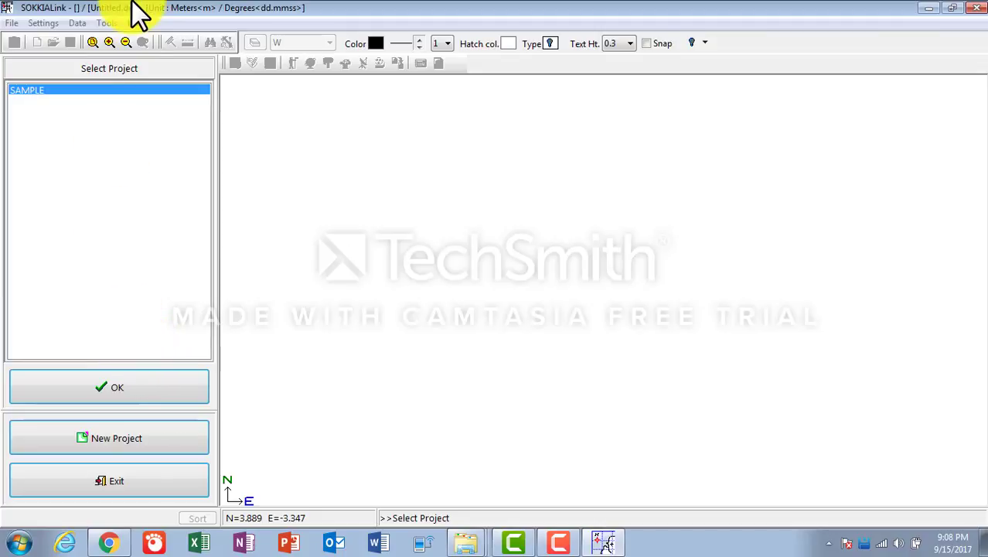
click(104, 388)
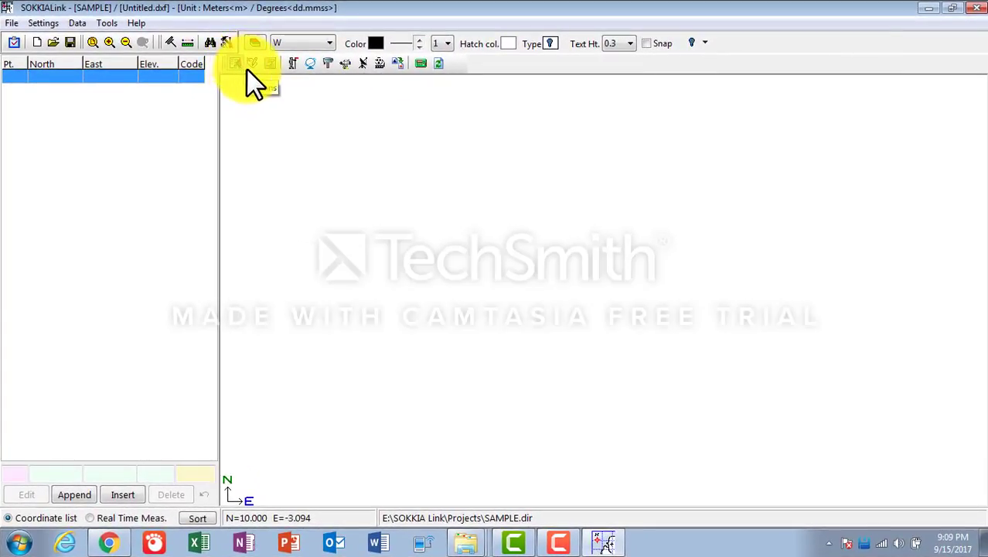
click(292, 68)
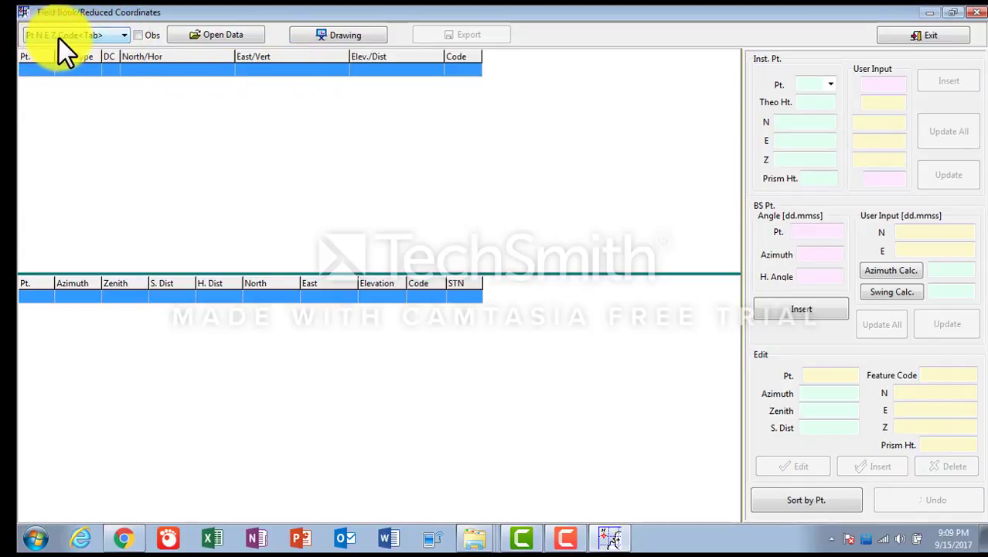
Step: Choose Pt N E Z Code<Tab> as the Field Book's data format
click(116, 41)
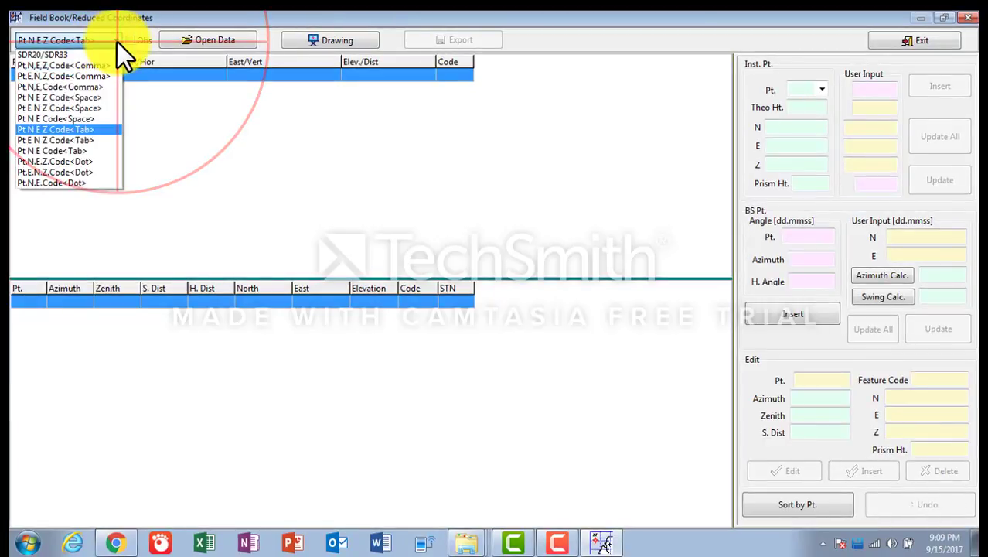
click(62, 131)
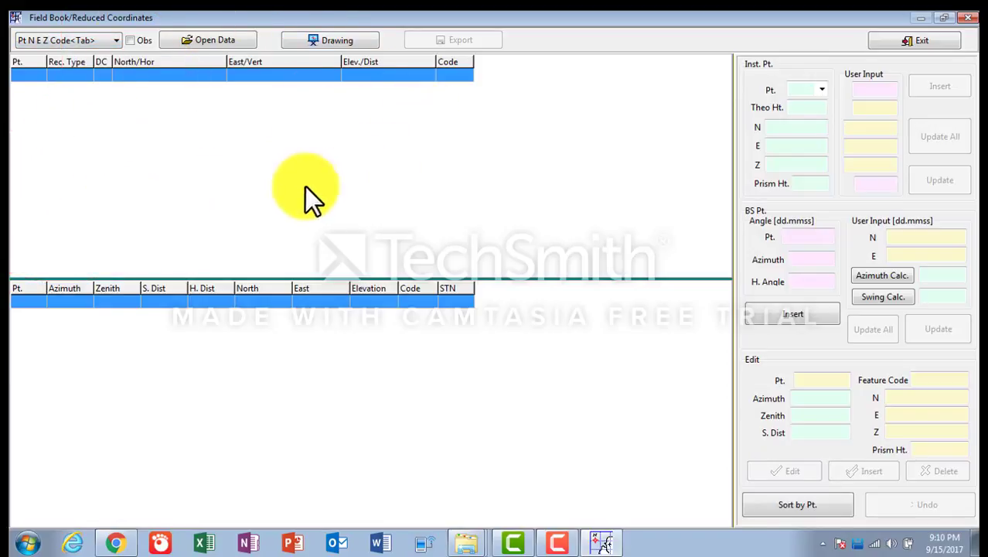
click(131, 40)
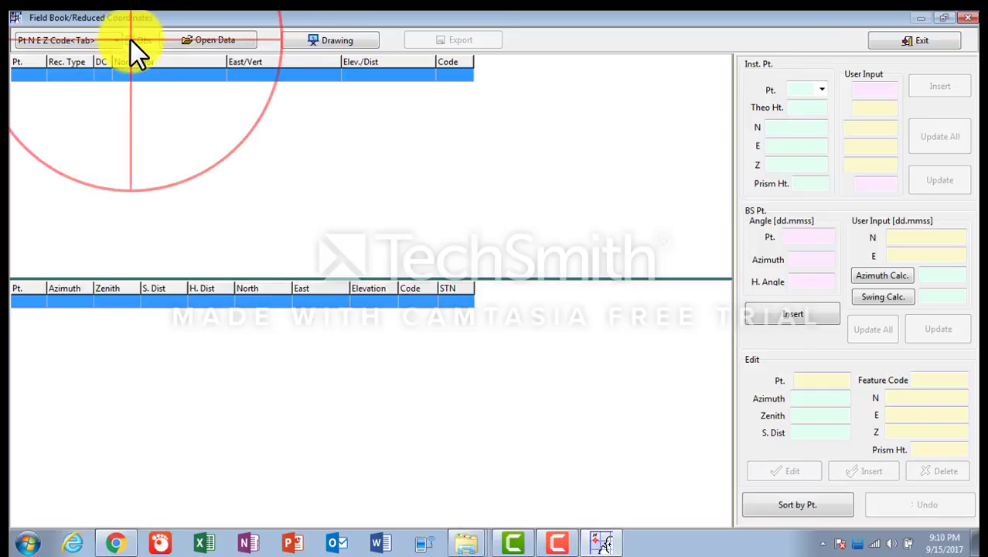
click(129, 41)
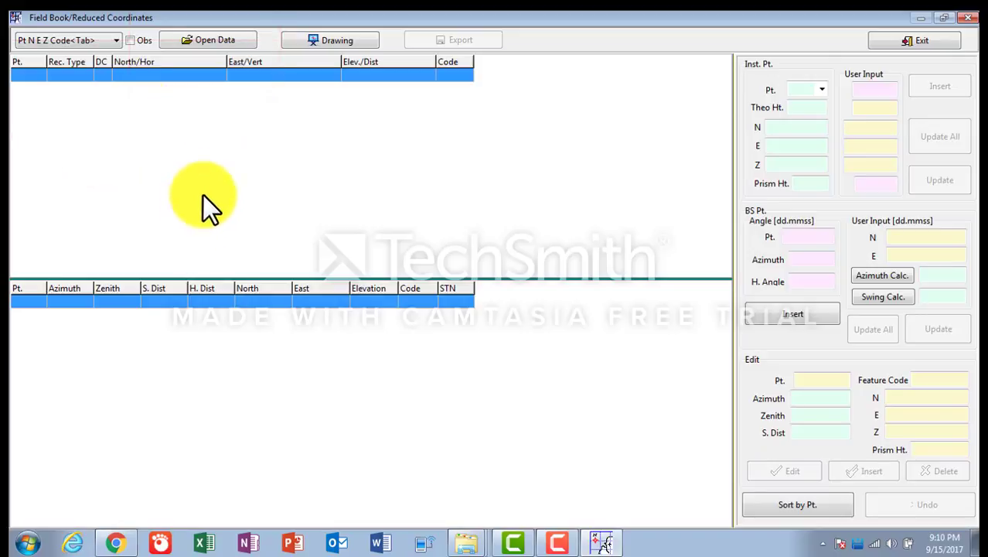
Step: Import PtNEZCode Tap Format from SAMPLE.dir, filling the table with points from 1000
click(204, 37)
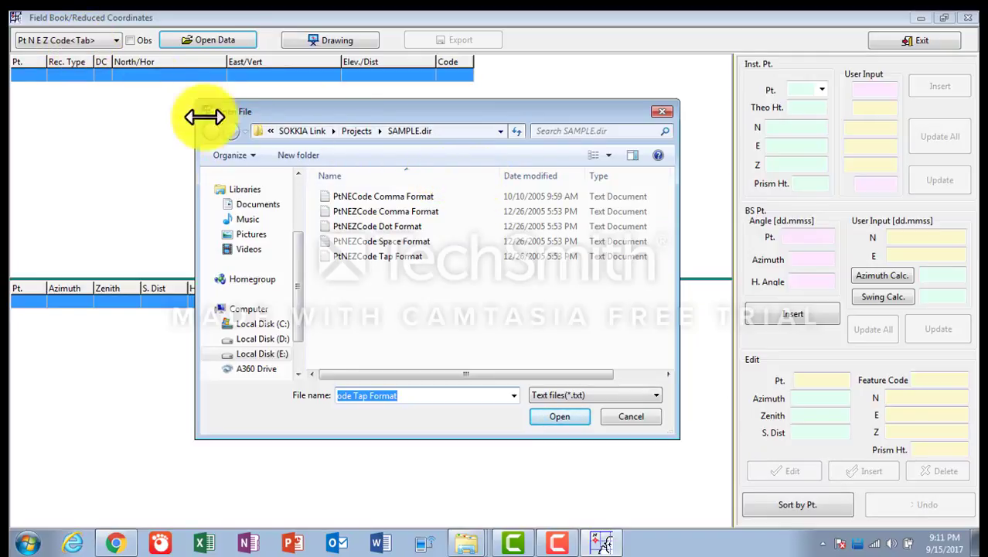
click(386, 262)
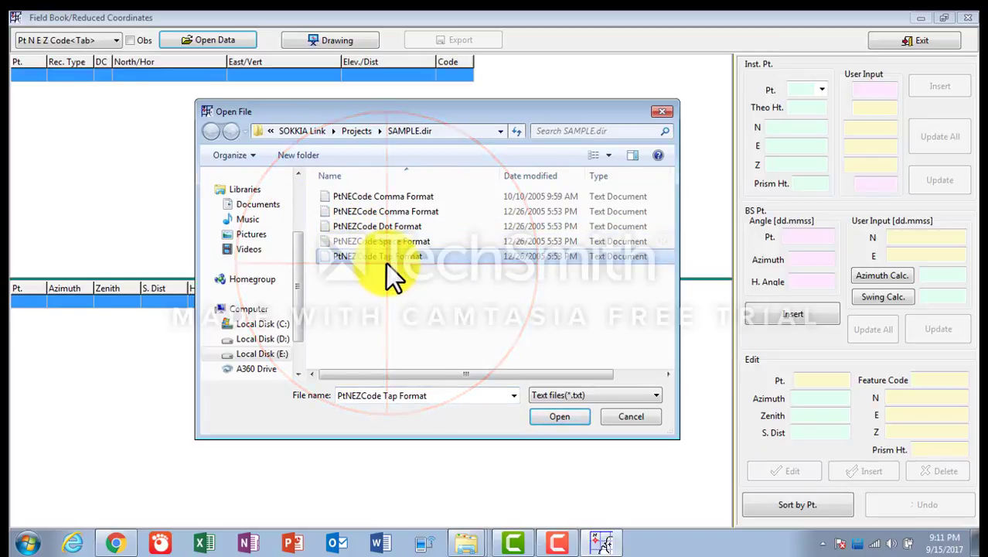
click(559, 419)
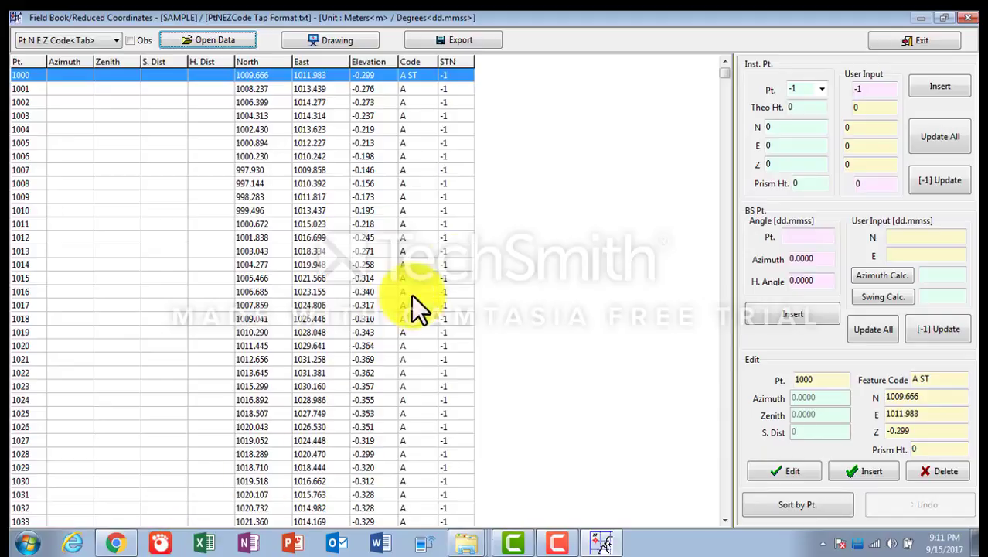
Step: Export the loaded points as an SDR file with the SDR33 Coordinates output variant
click(445, 38)
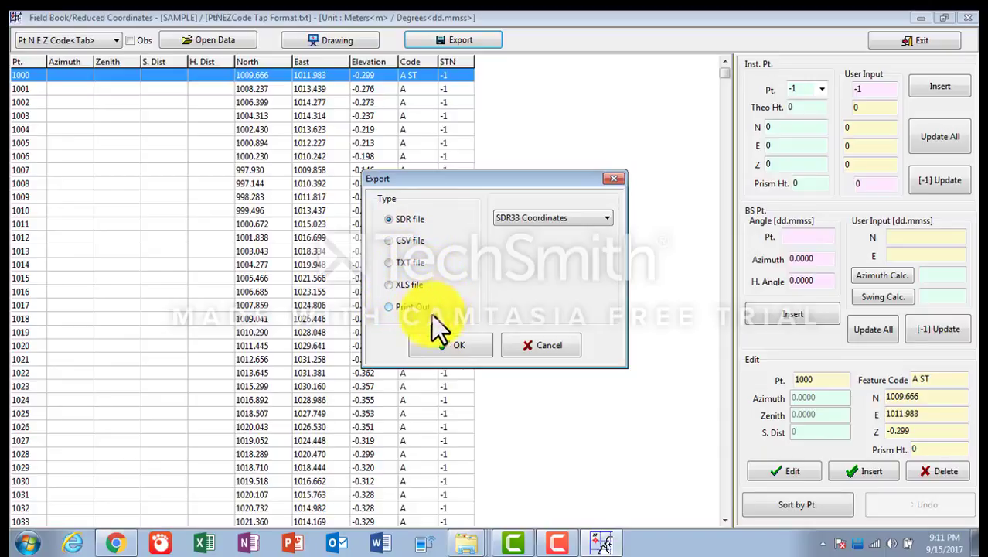
click(593, 218)
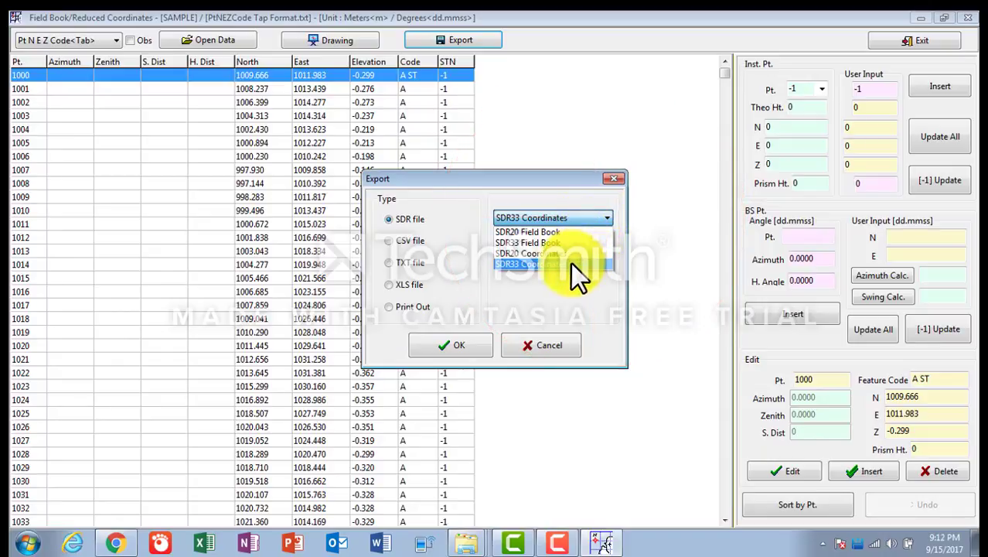
click(570, 262)
click(578, 220)
click(574, 262)
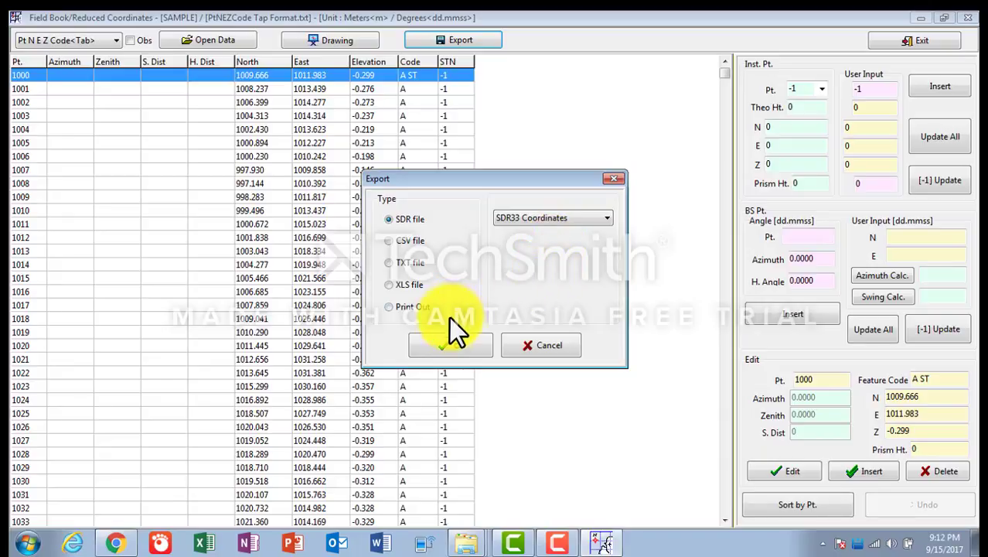
click(446, 345)
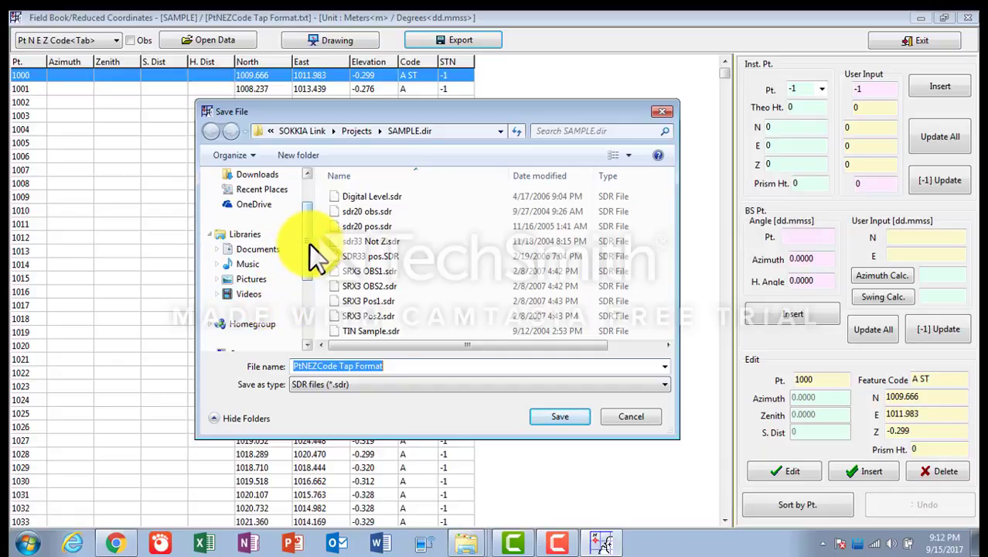
Step: Save the PtNEZCode Tap Format .sdr file to the Desktop, prefixing the name with the author's name
drag(309, 245, 308, 220)
click(255, 211)
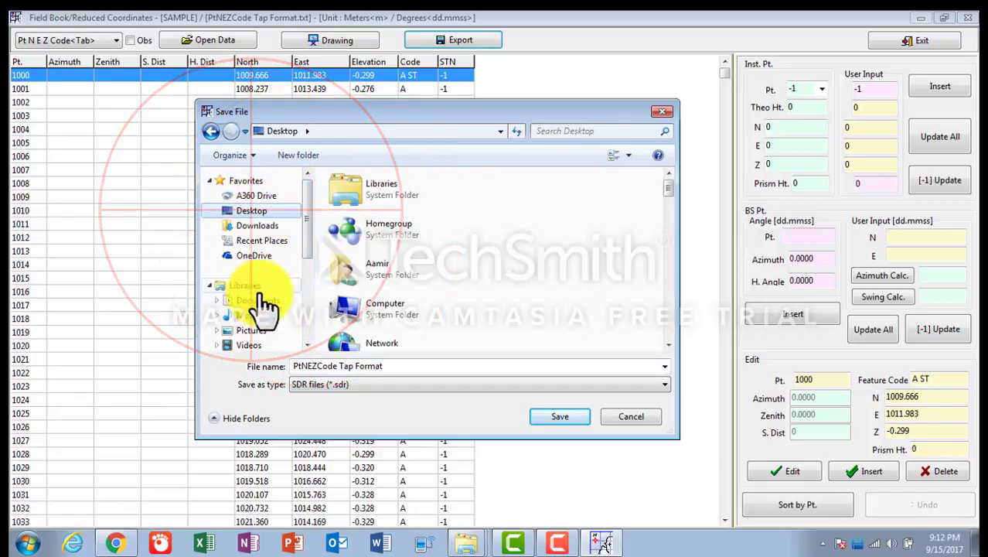
click(295, 365)
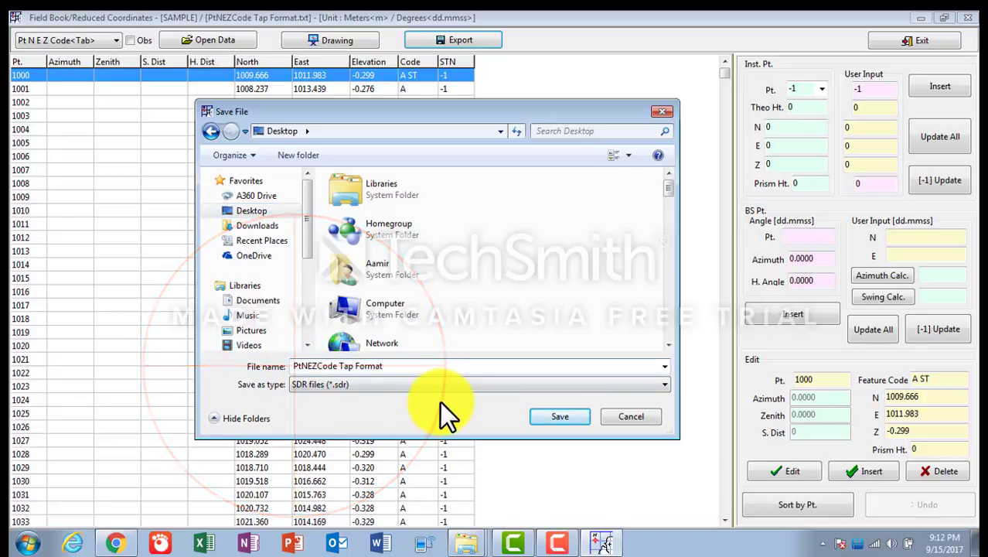
text(Aa)
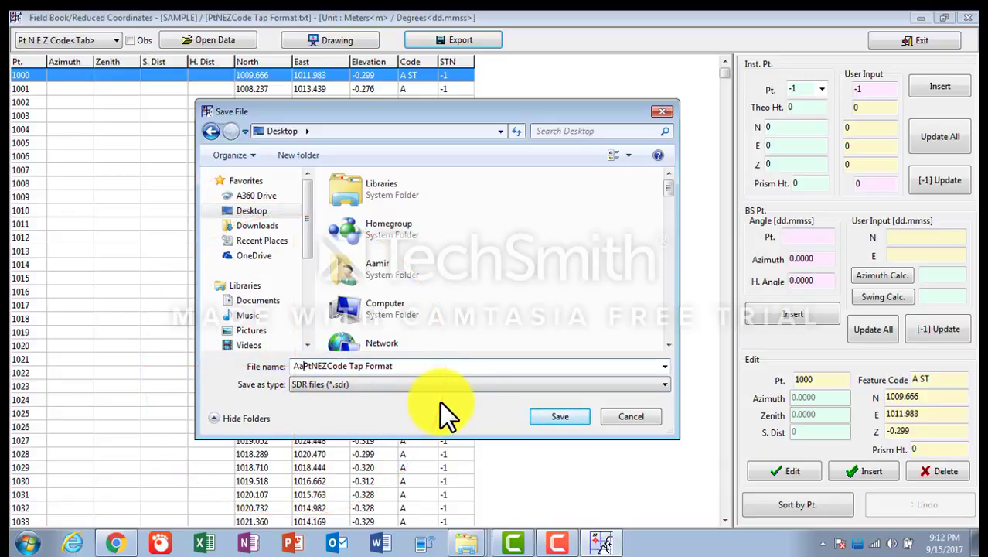
text(mir)
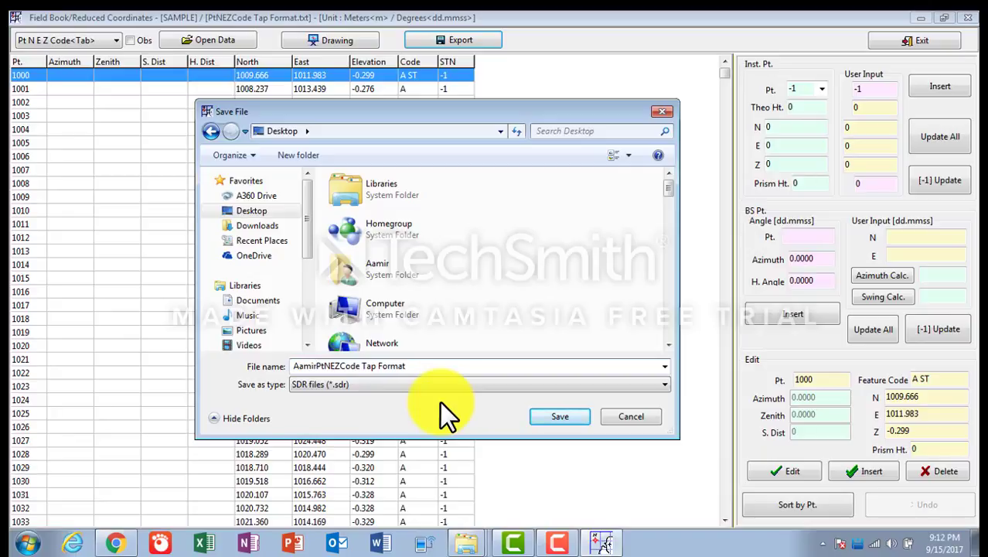
text( Shahz)
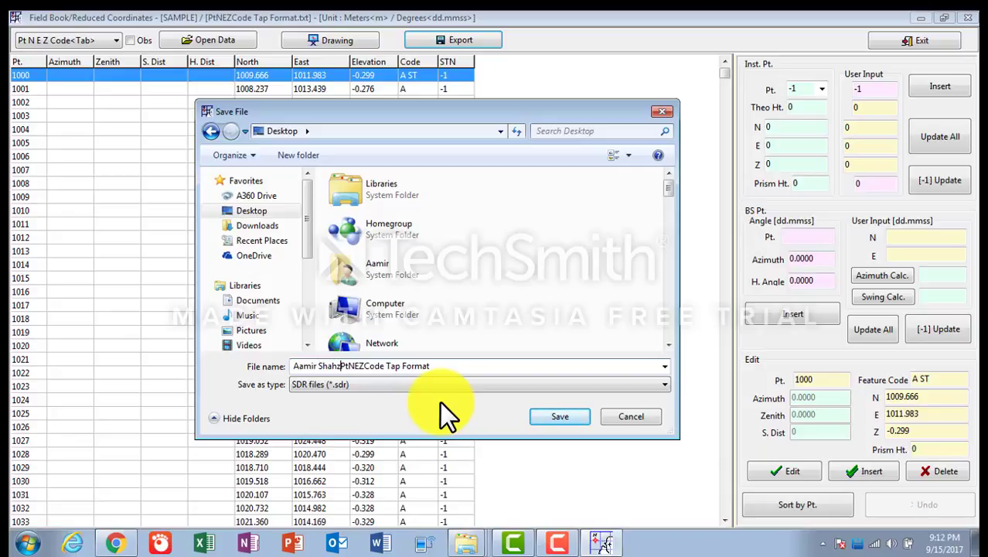
text(ad)
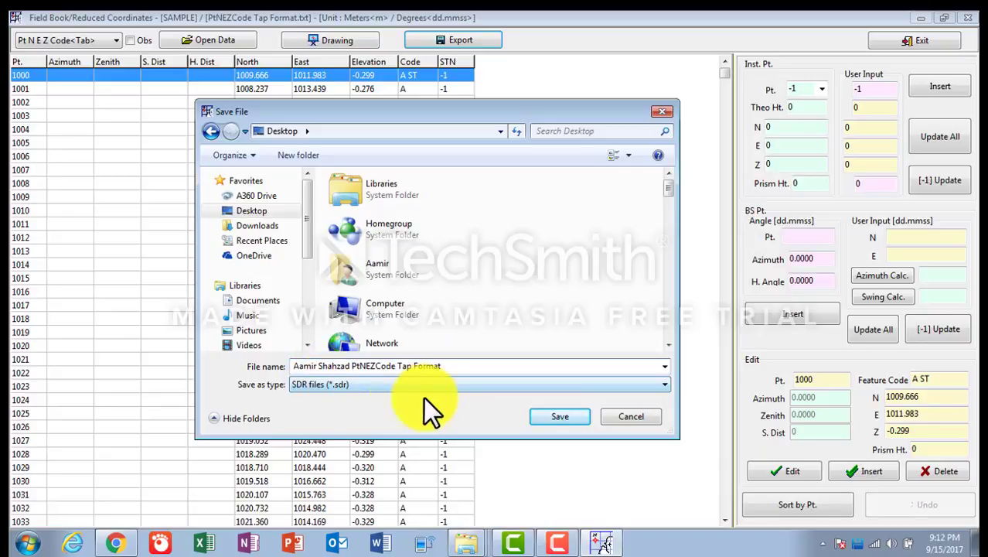
click(564, 414)
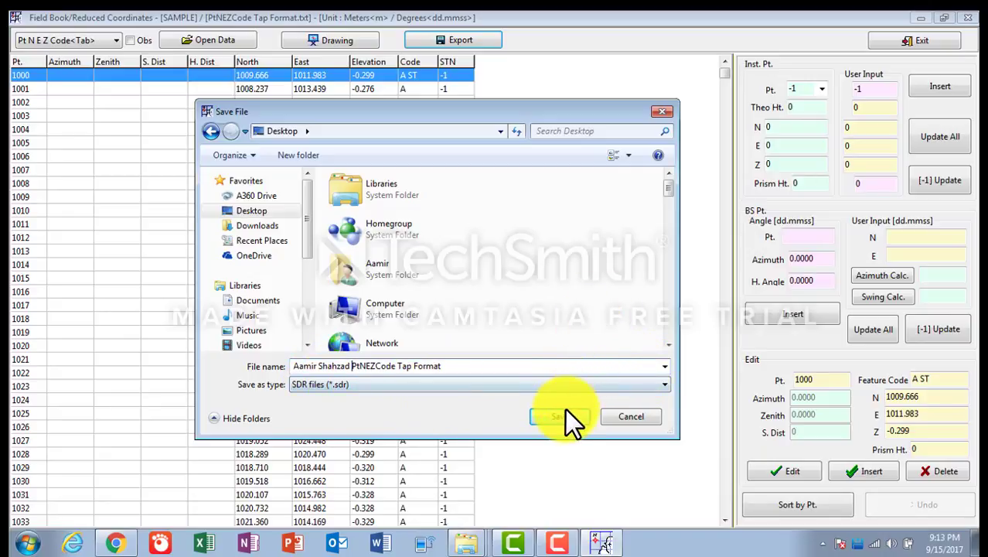
click(564, 410)
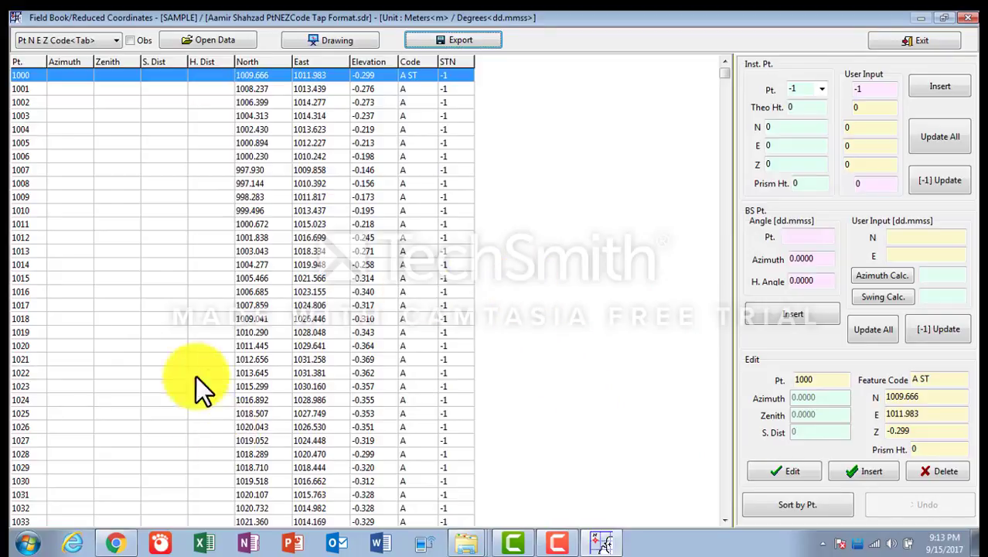
Step: Close the Field Book window and exit SOKKIA Link
click(902, 41)
click(941, 12)
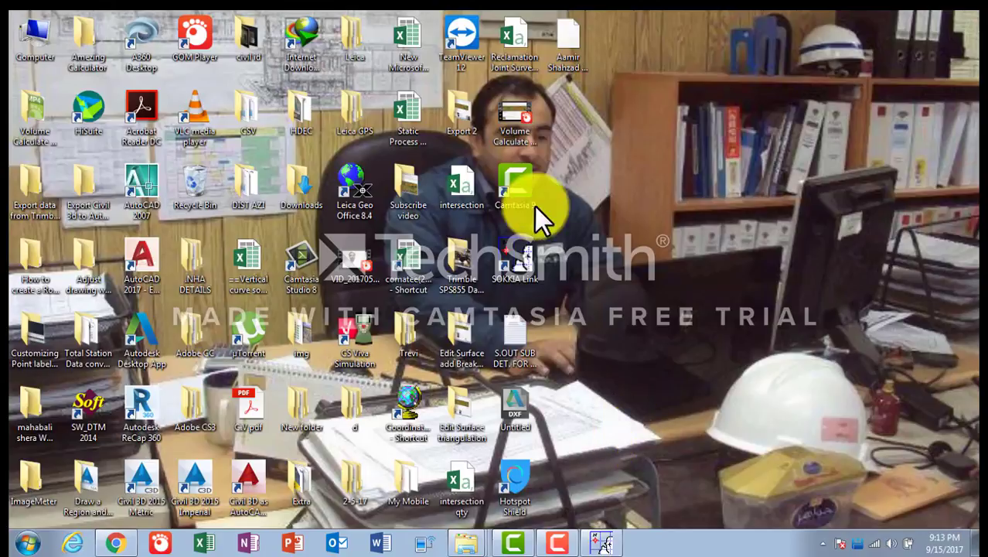
Step: Select the exported .sdr file on the desktop and restore the Chrome window
click(565, 65)
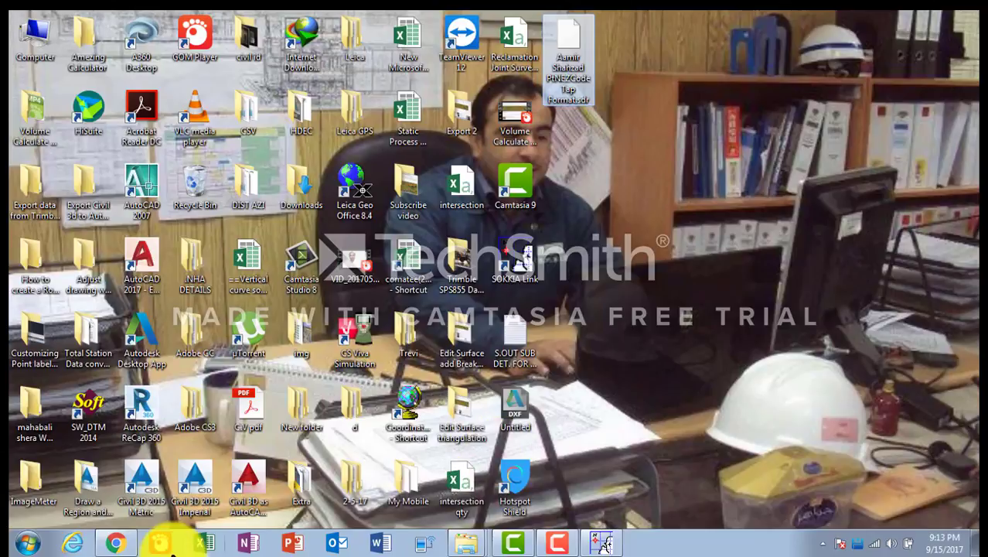
click(122, 476)
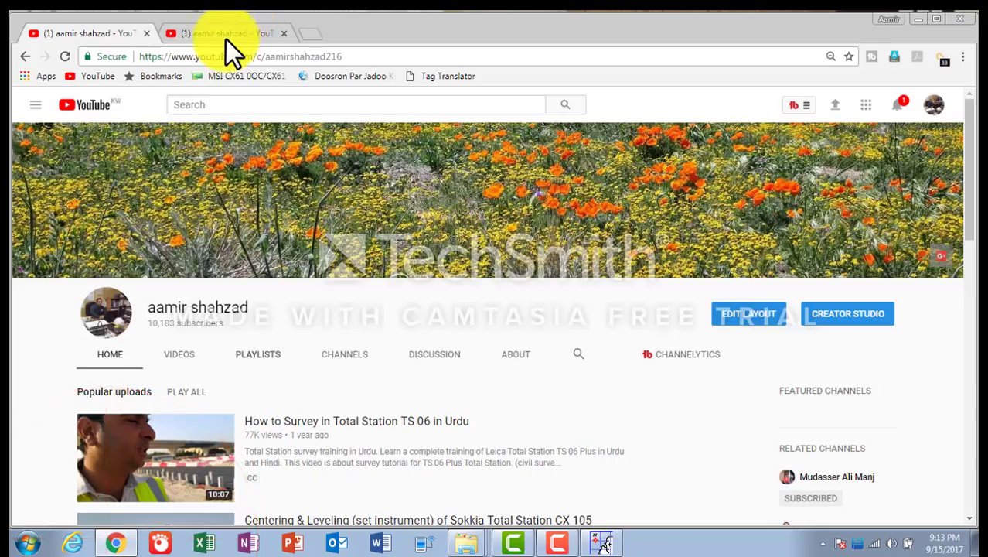
Step: Play the Total Station Sokkia CX 105 playlist, browse its videos, then close that tab and minimize Chrome
click(226, 36)
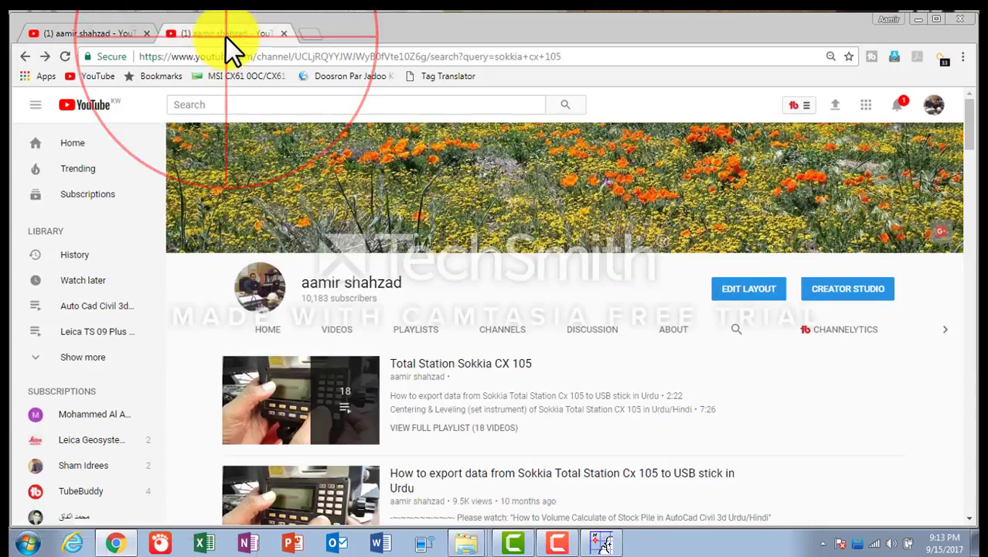
click(456, 366)
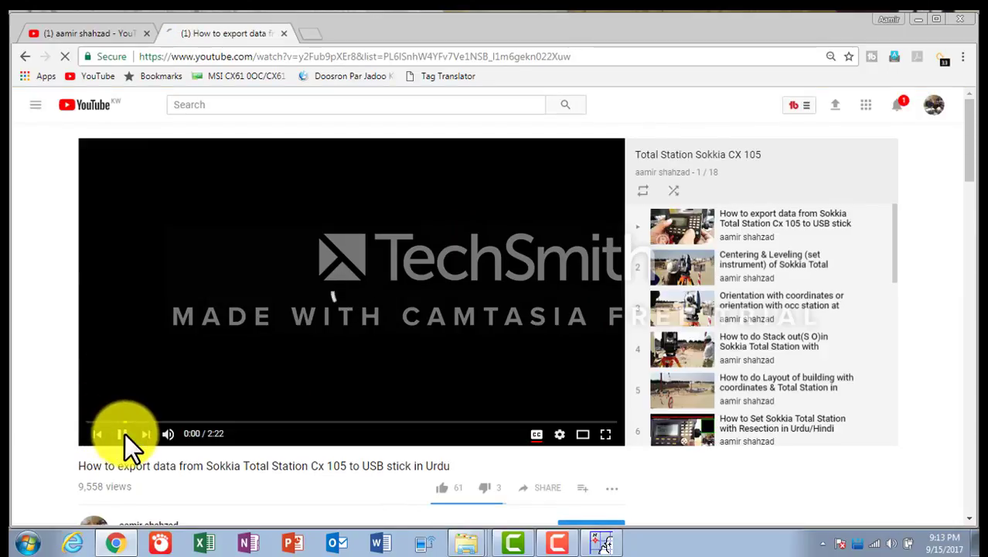
click(122, 439)
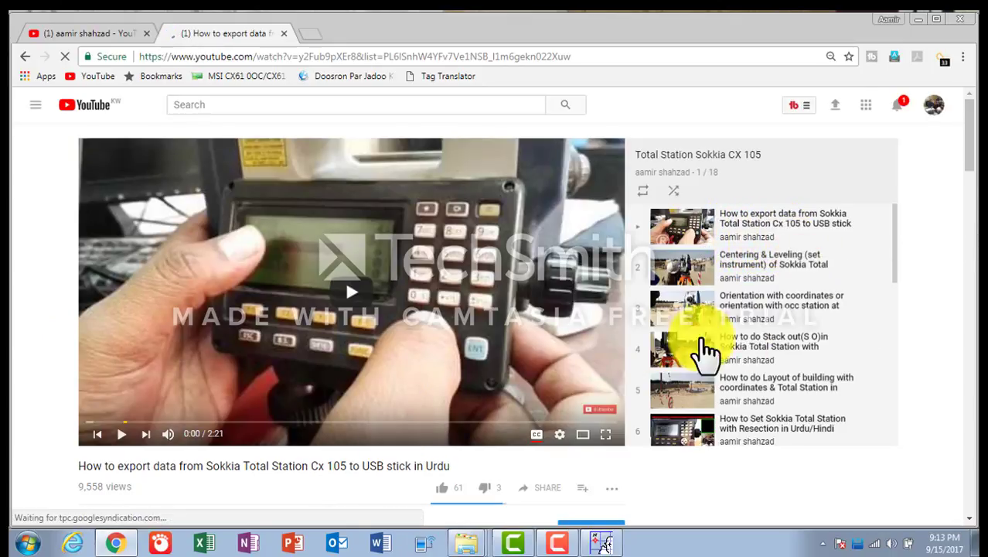
drag(898, 269, 922, 432)
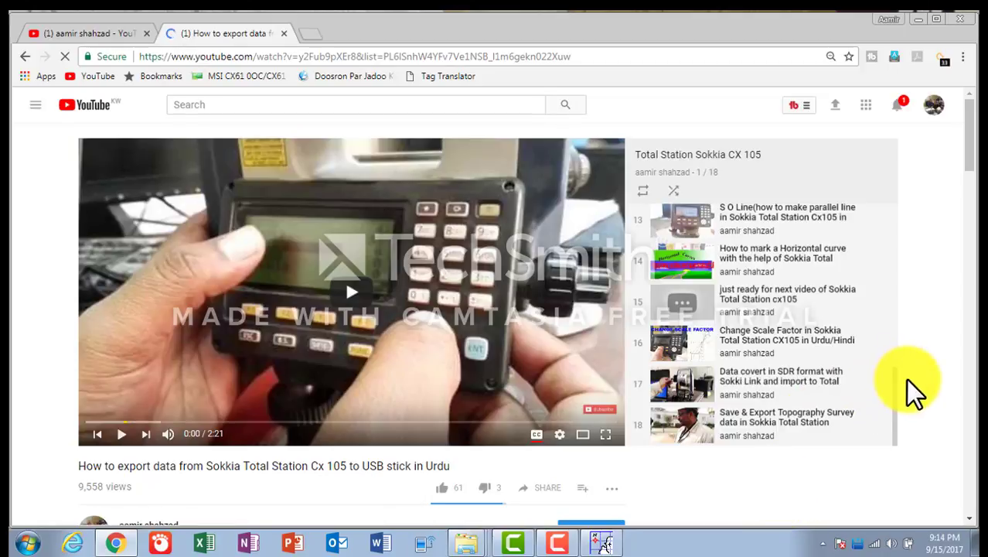
drag(893, 398, 903, 224)
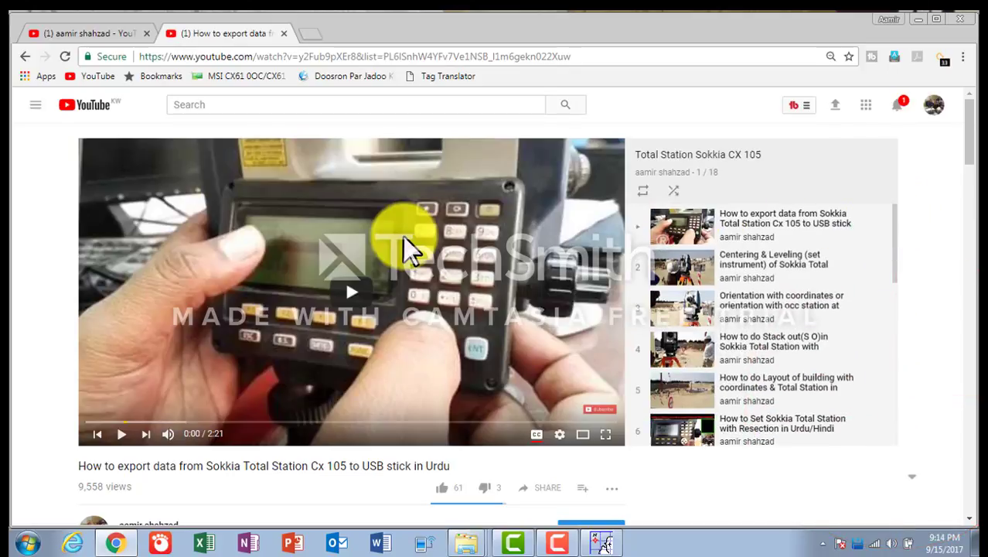
click(283, 33)
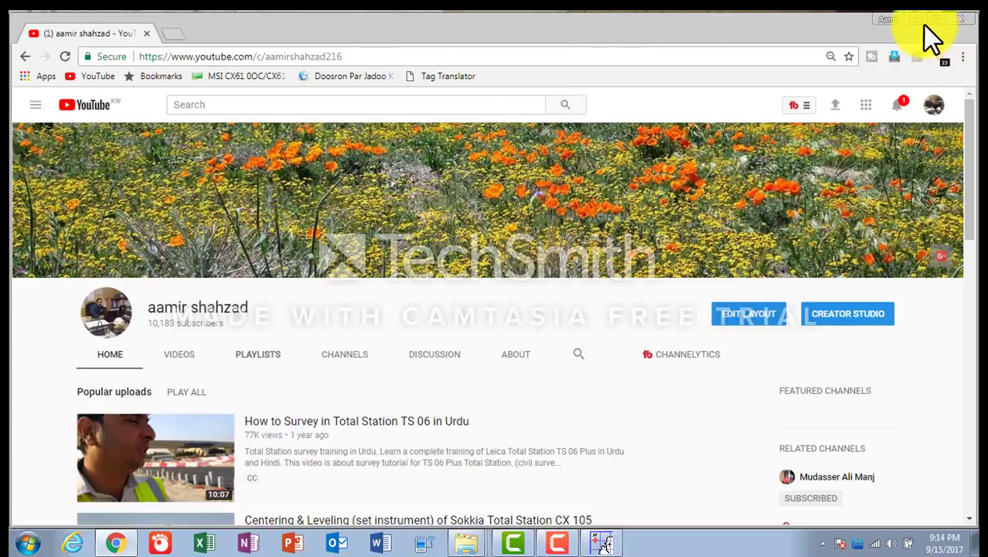
click(906, 41)
mouse_move(604, 544)
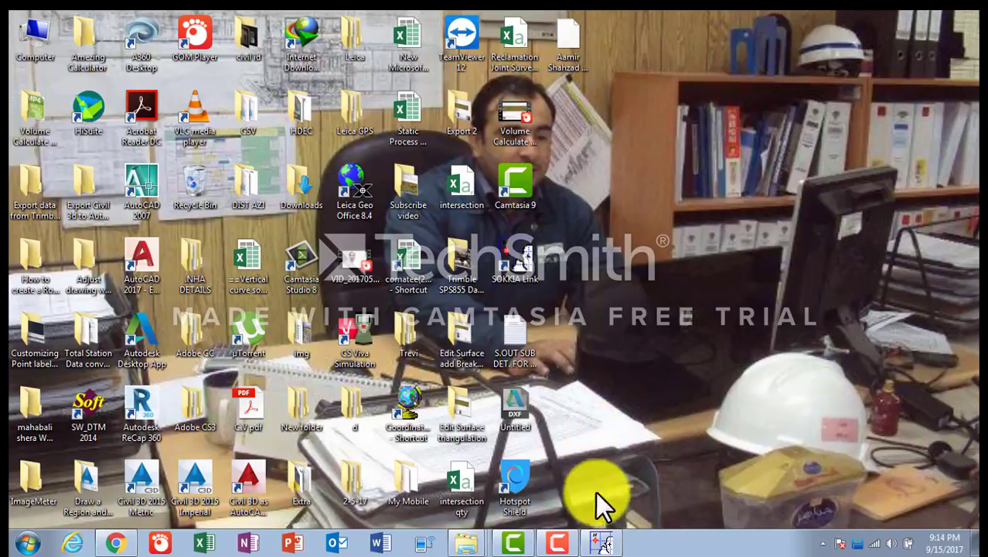
click(604, 545)
click(599, 543)
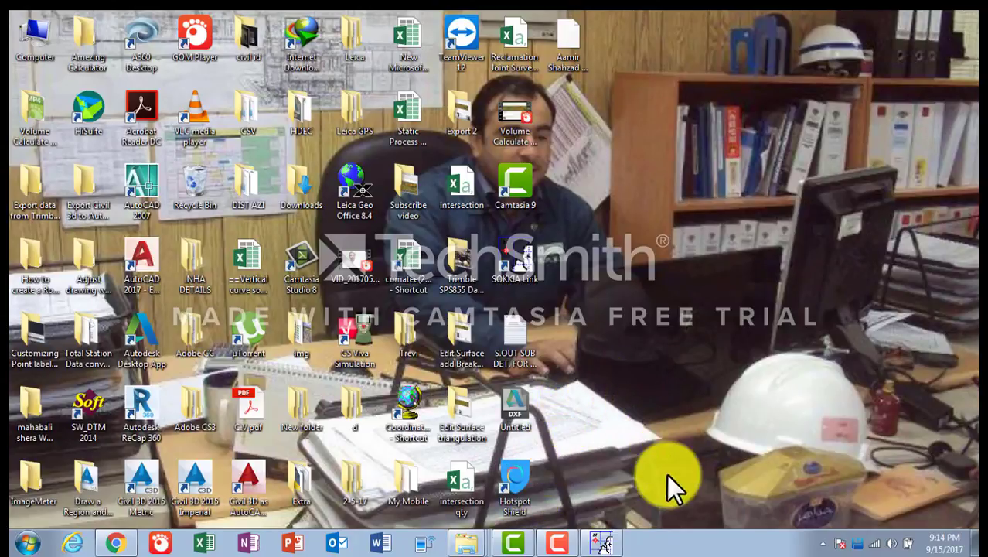
right_click(473, 546)
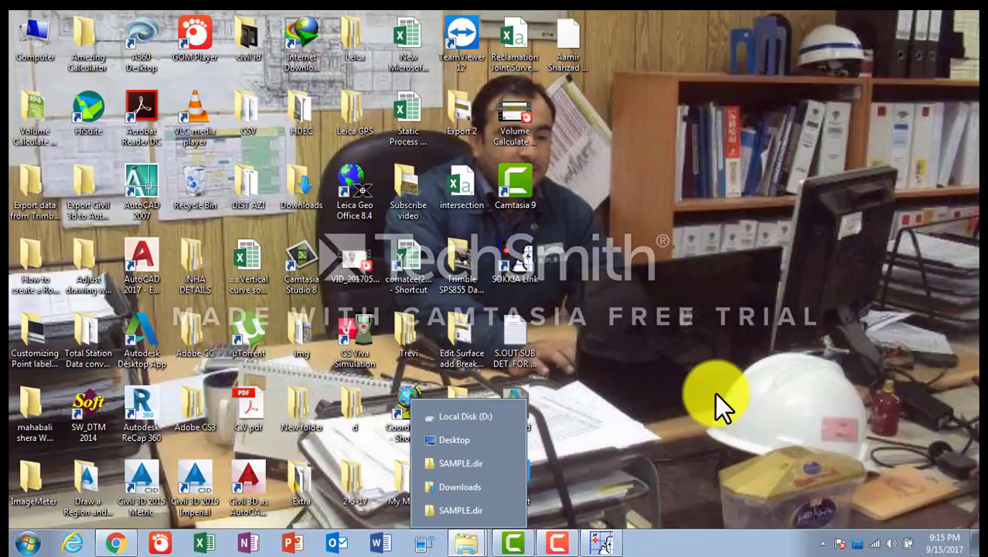
click(600, 542)
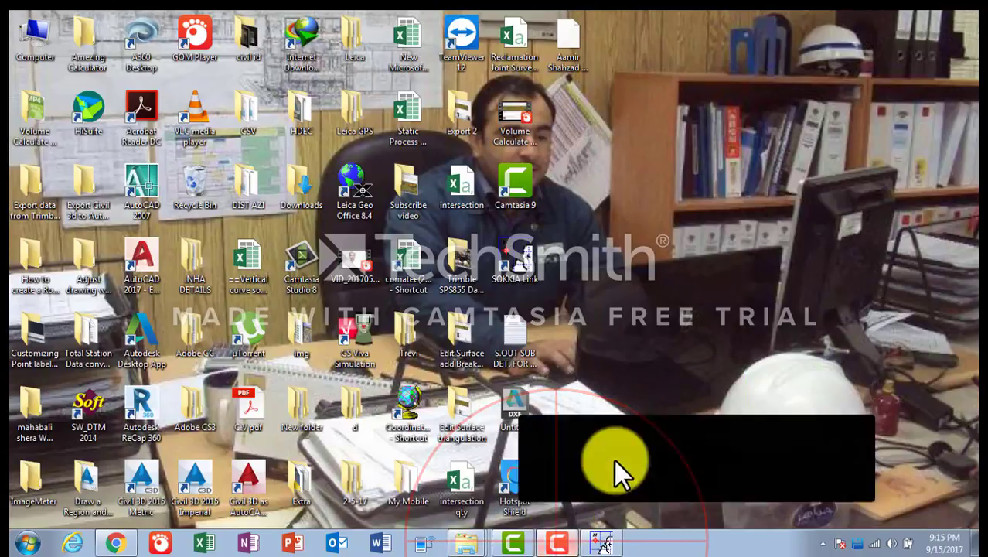